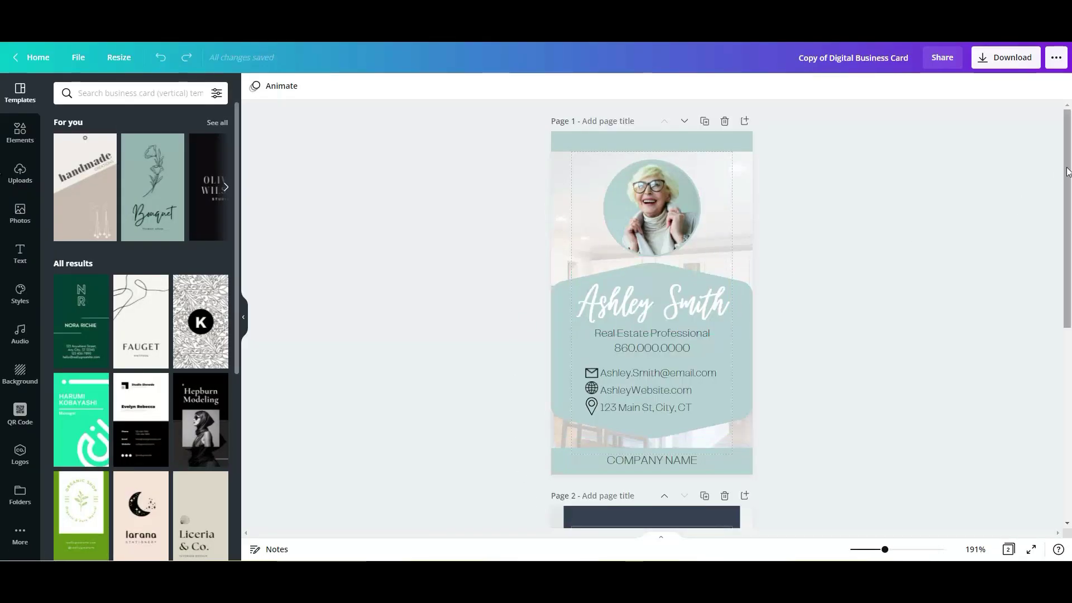
Zoom out to about 141% and scroll through both the teal and dark navy card pages
mouse_move(1061, 167)
mouse_down()
mouse_move(1037, 368)
mouse_move(1043, 166)
mouse_up()
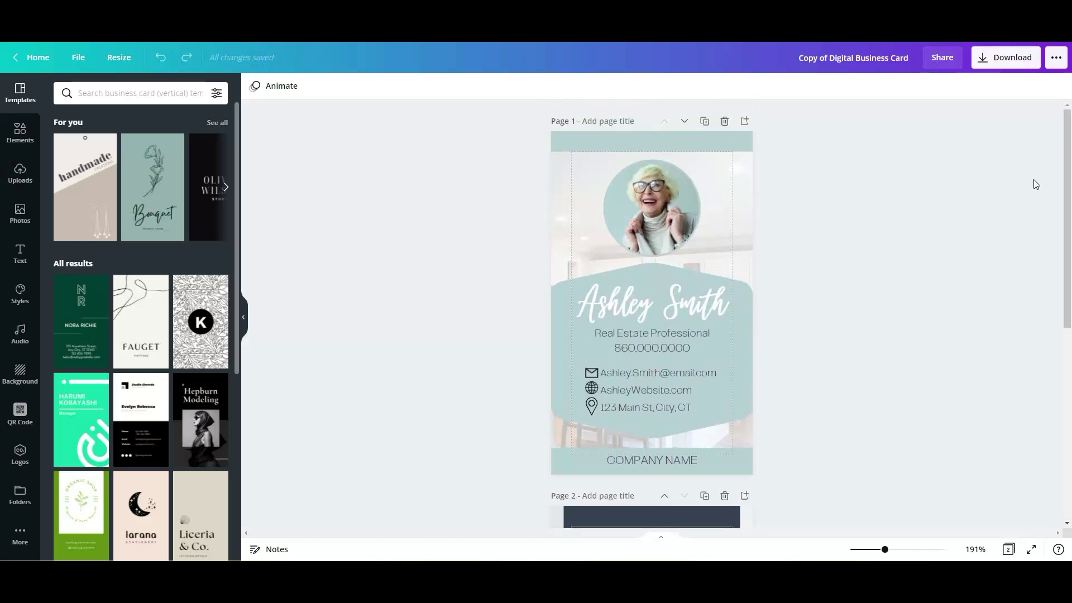
drag(886, 552, 875, 552)
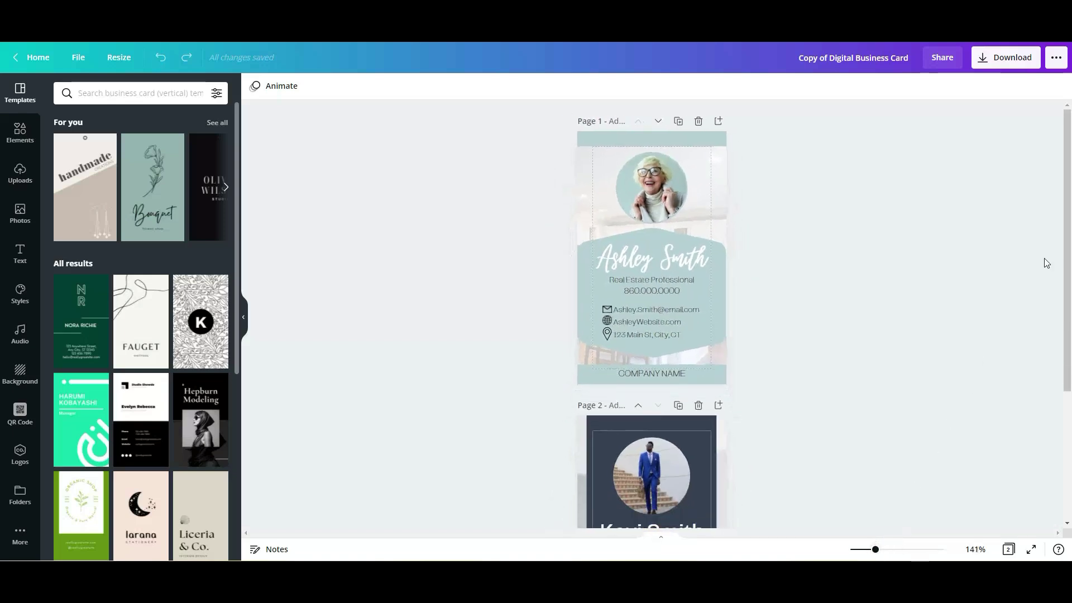
drag(1063, 223, 1065, 236)
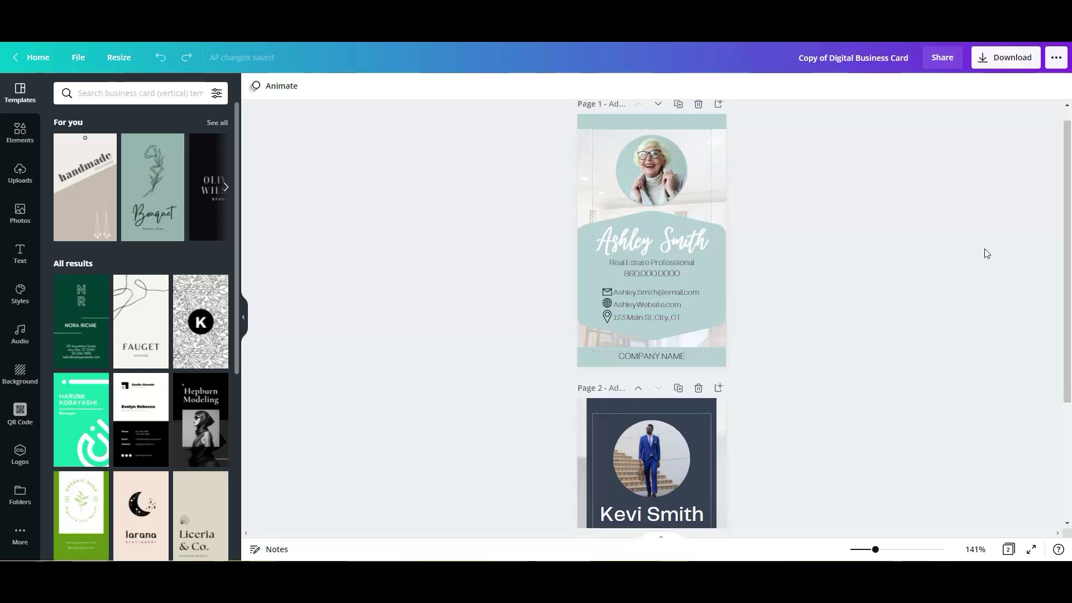
scroll(655, 311, down, 3)
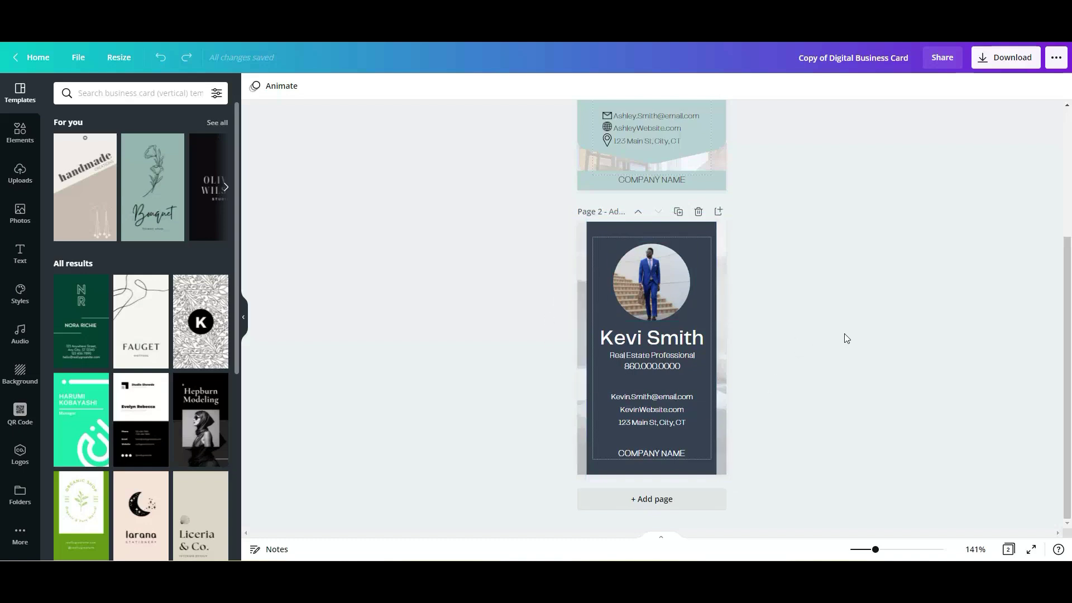
drag(1066, 414, 1064, 262)
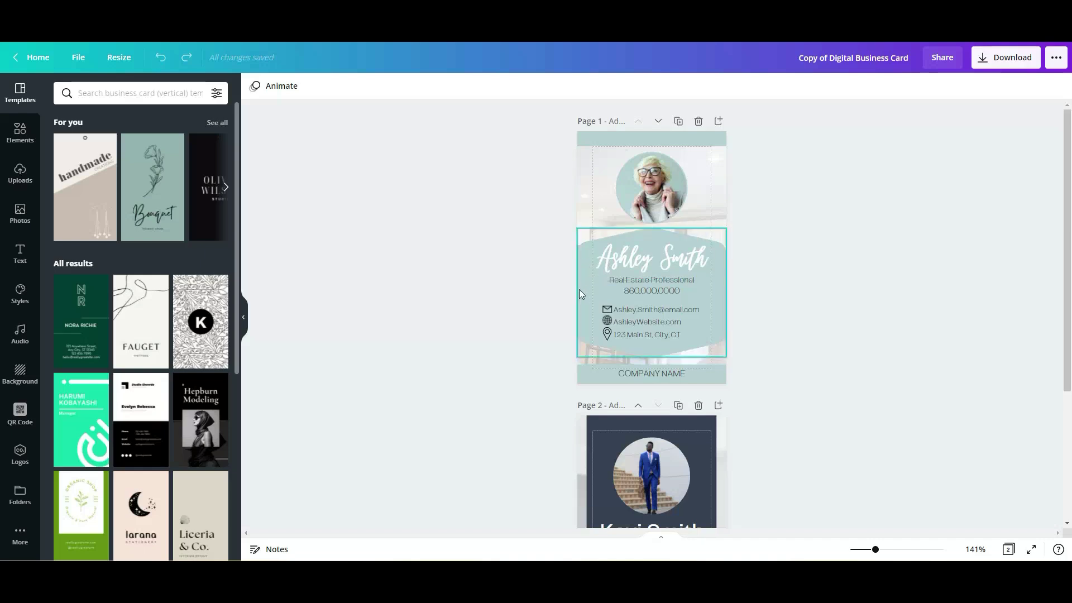
Check the colour of the teal strip at the top of page 1 without changing it
click(605, 143)
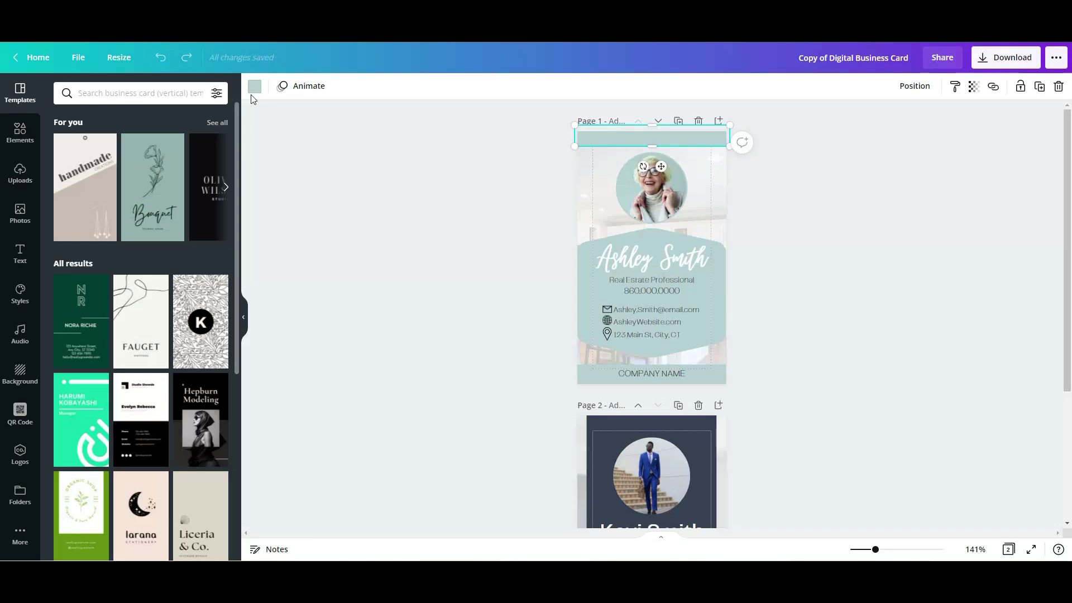
click(519, 257)
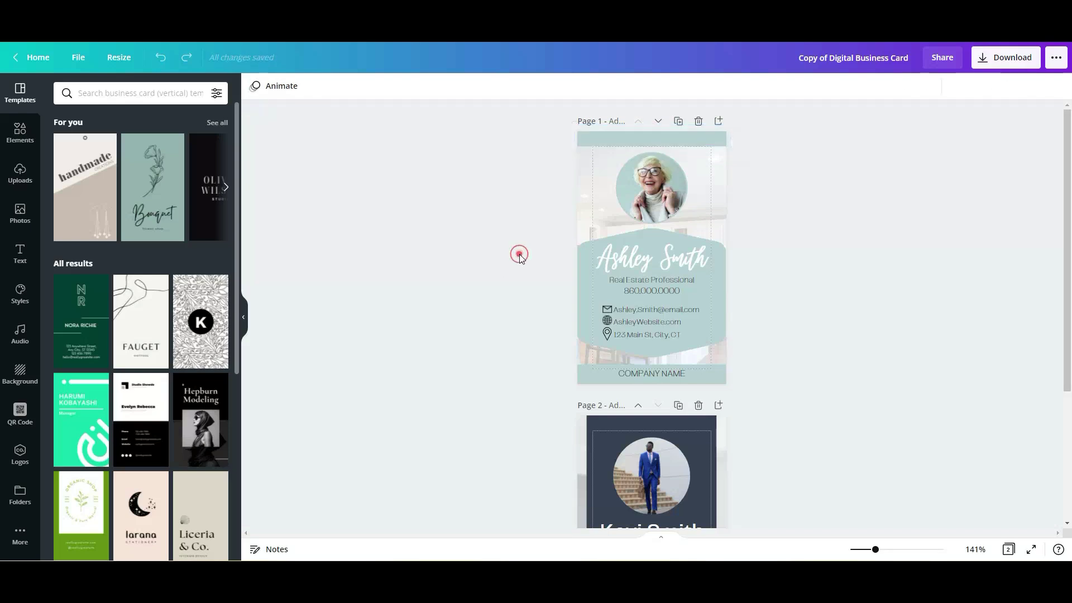
click(605, 137)
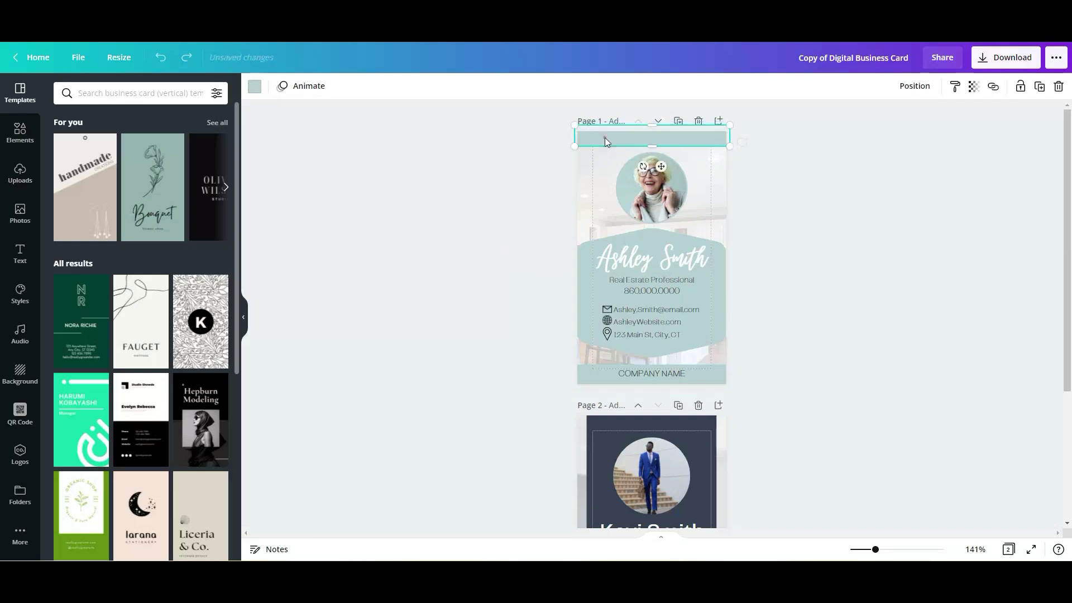
click(254, 89)
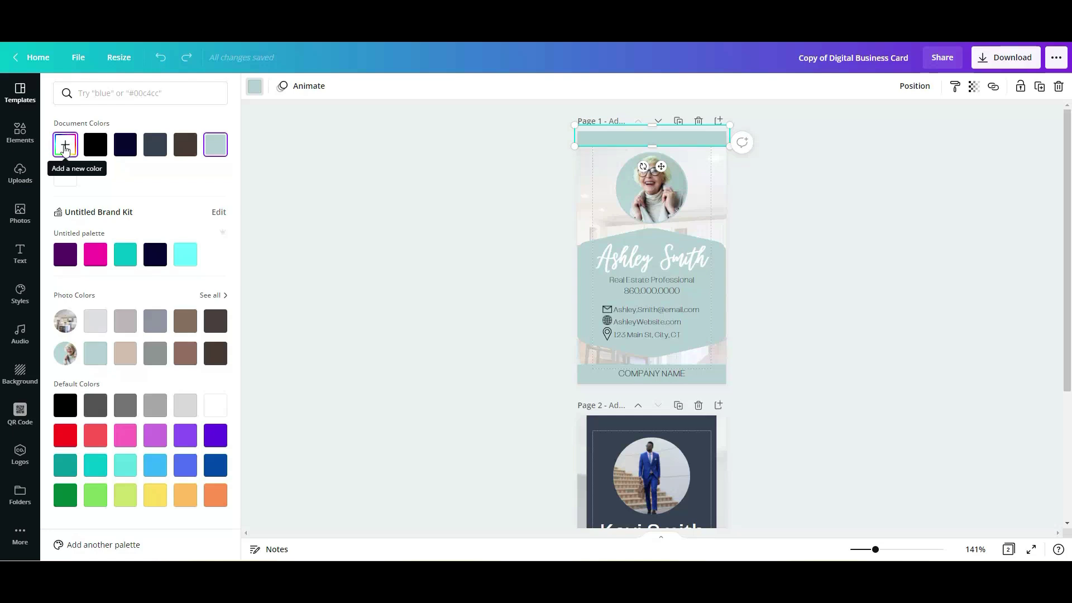
click(427, 246)
click(435, 245)
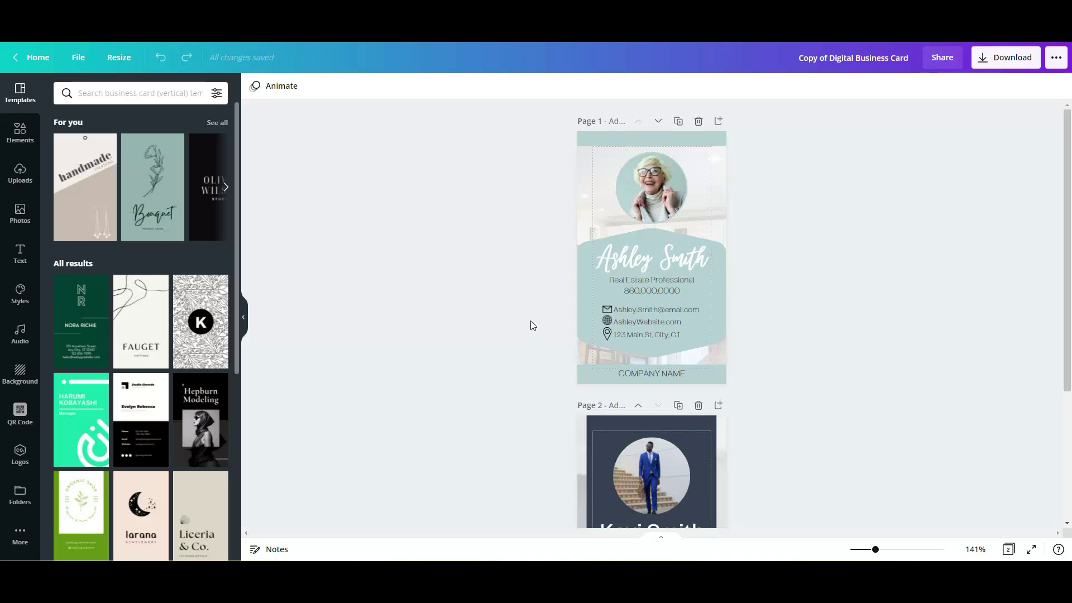
Unlock the large teal shape behind the name, then select the script name heading
click(582, 294)
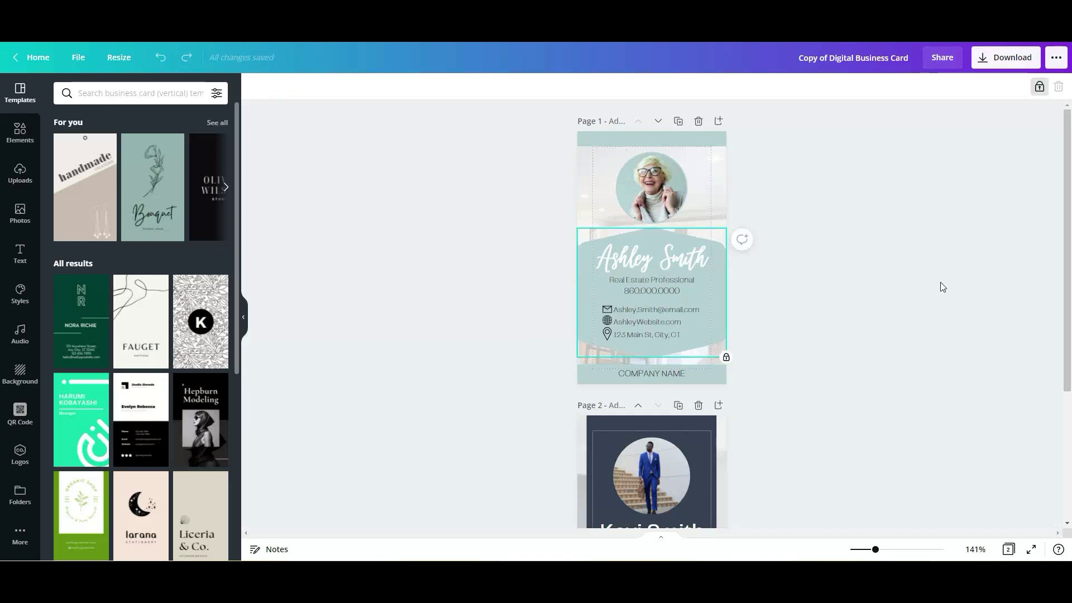
click(1039, 88)
click(882, 243)
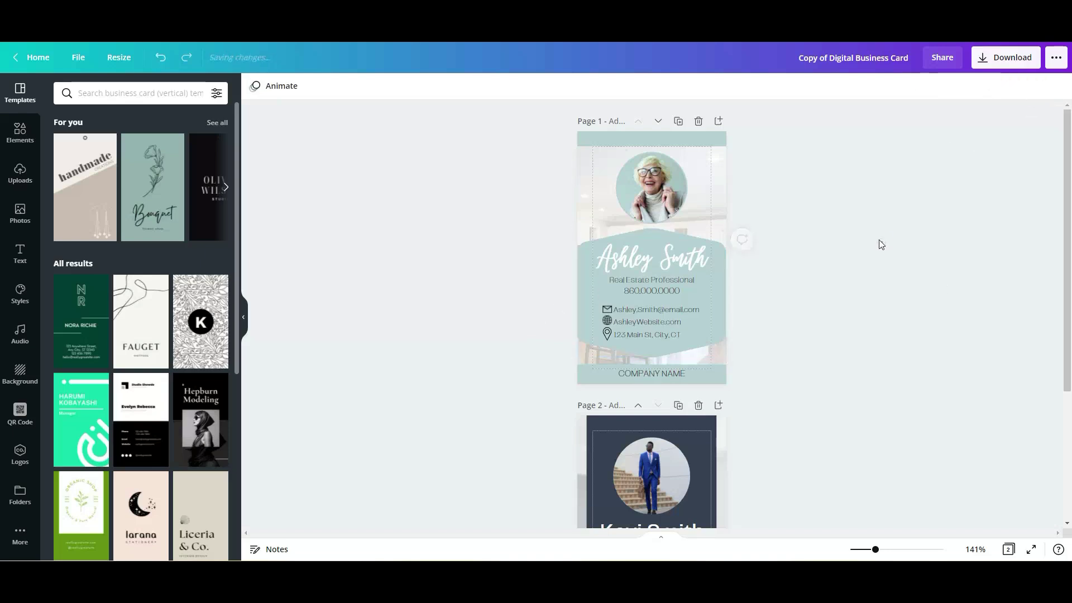
click(579, 386)
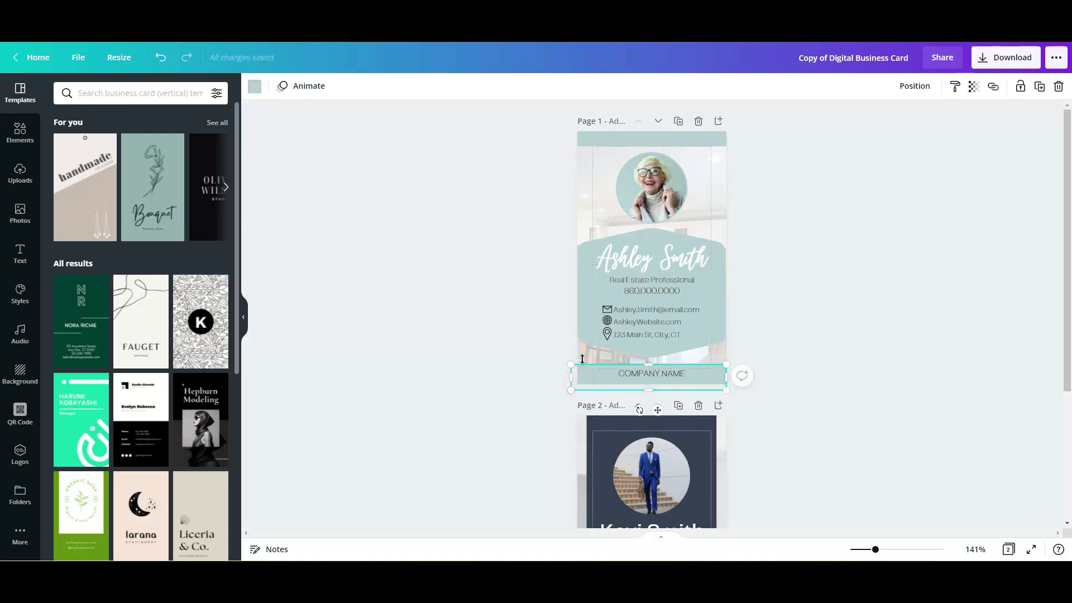
click(550, 284)
click(644, 257)
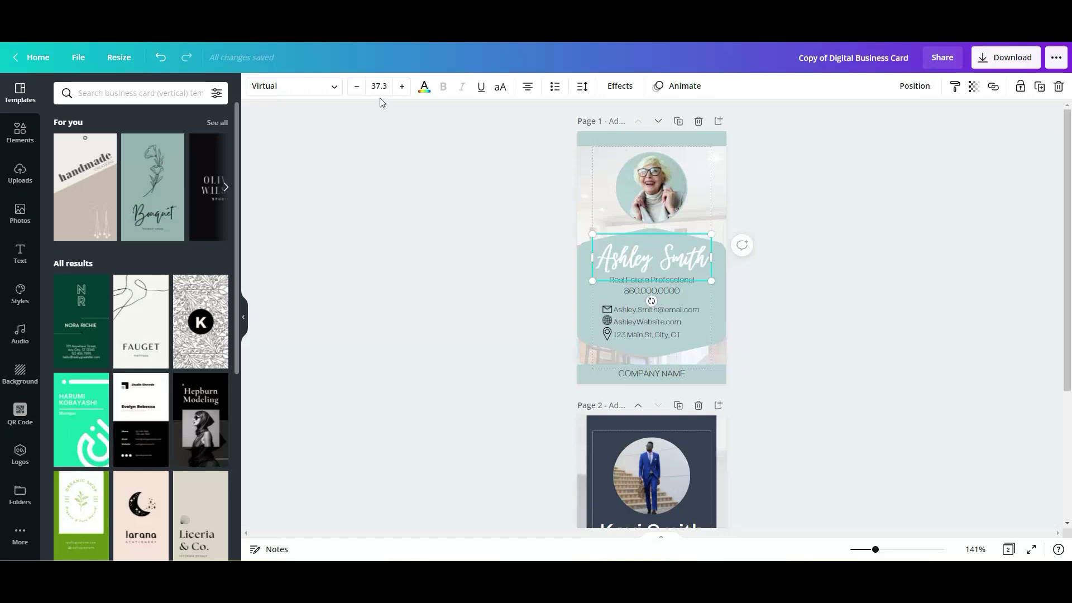
click(333, 88)
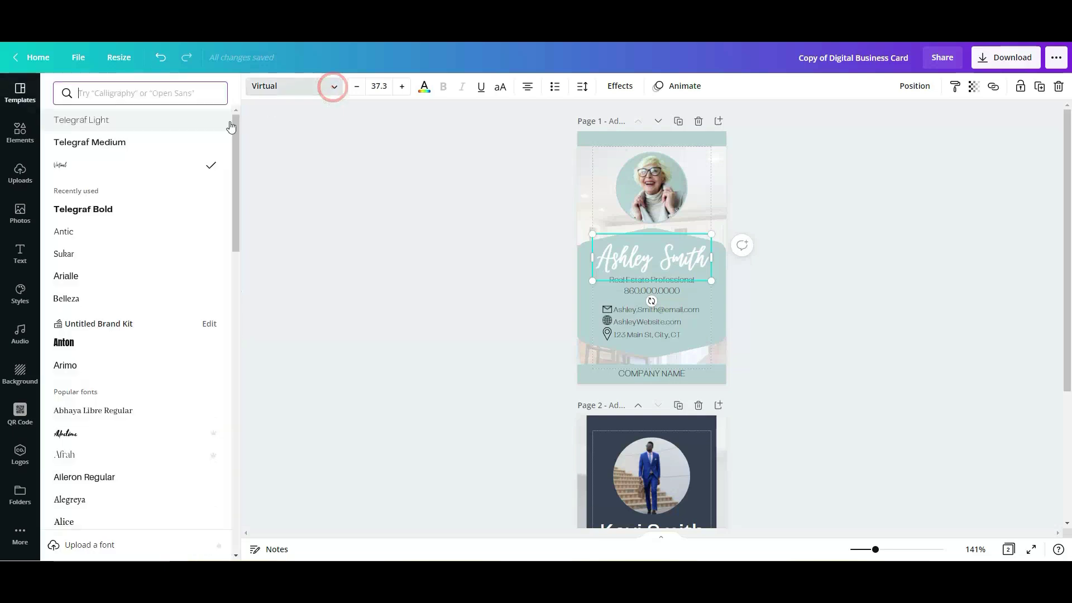
drag(237, 129, 239, 196)
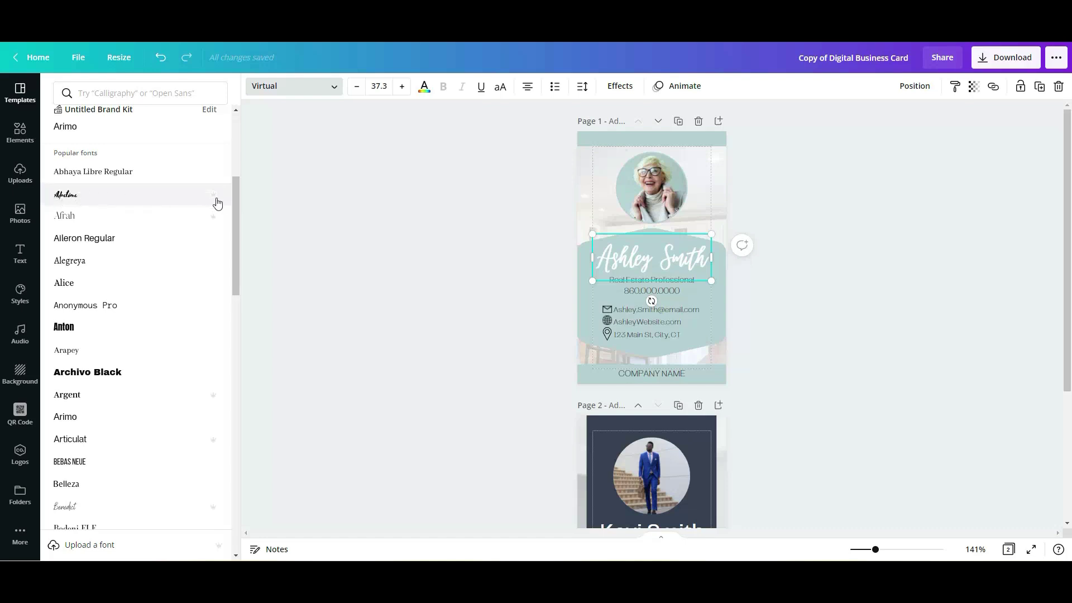
mouse_move(214, 202)
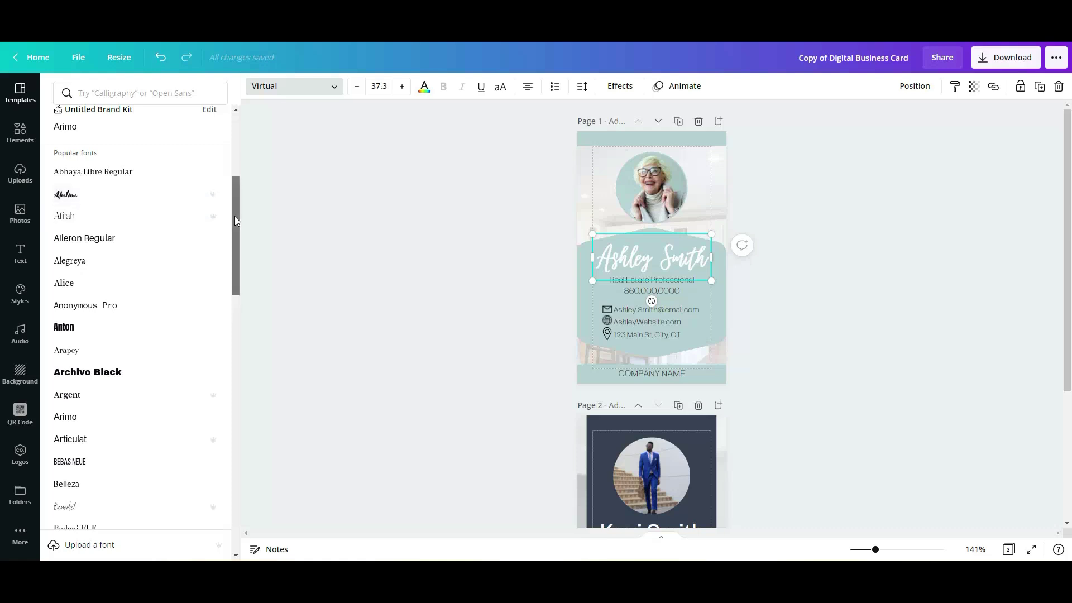
scroll(235, 216, down, 2)
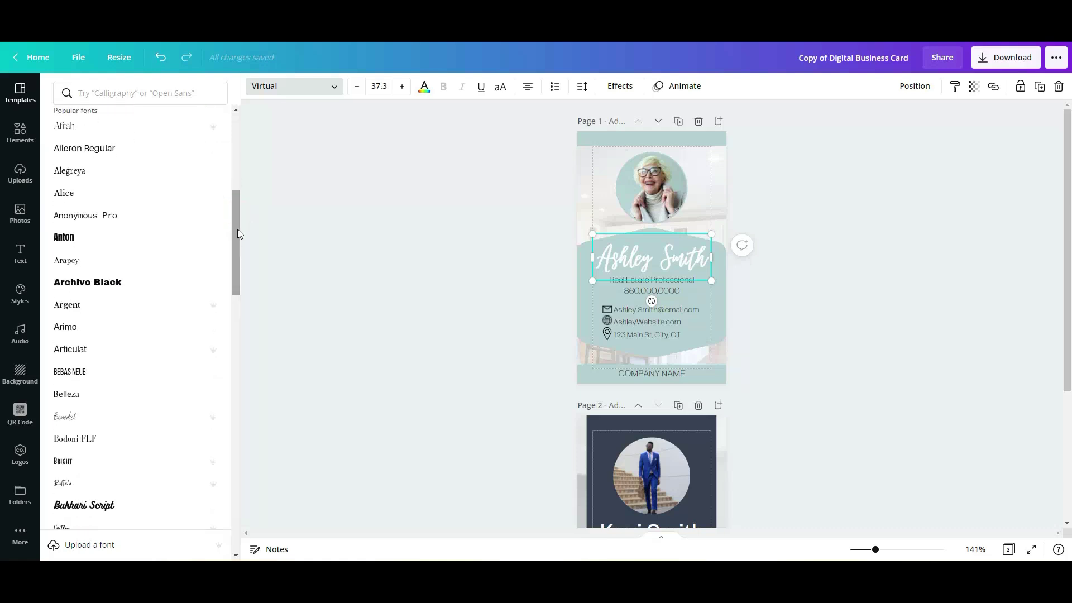
drag(236, 235, 237, 207)
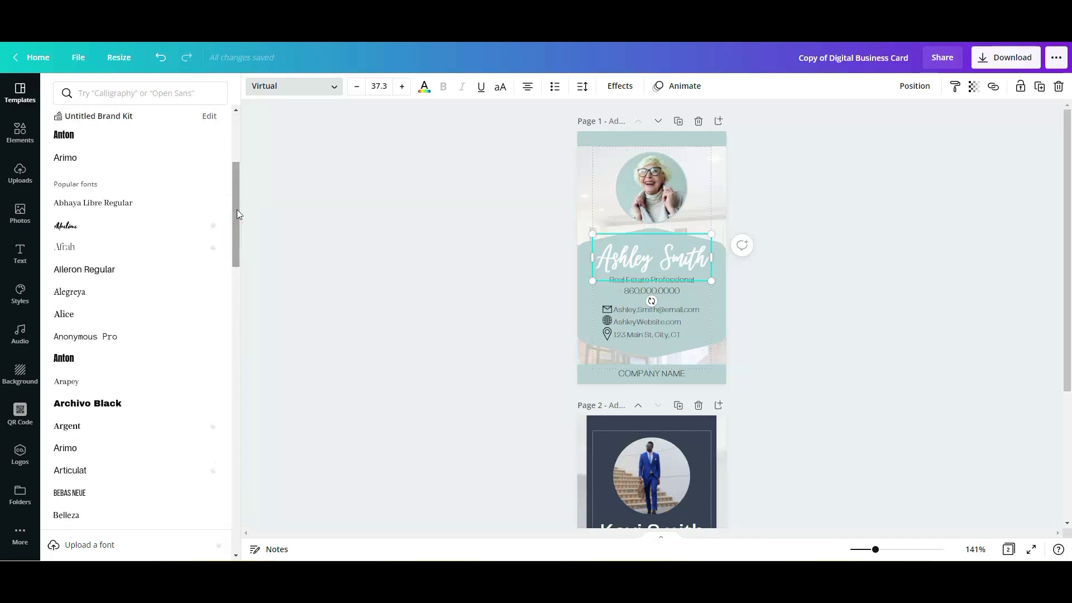
mouse_move(213, 230)
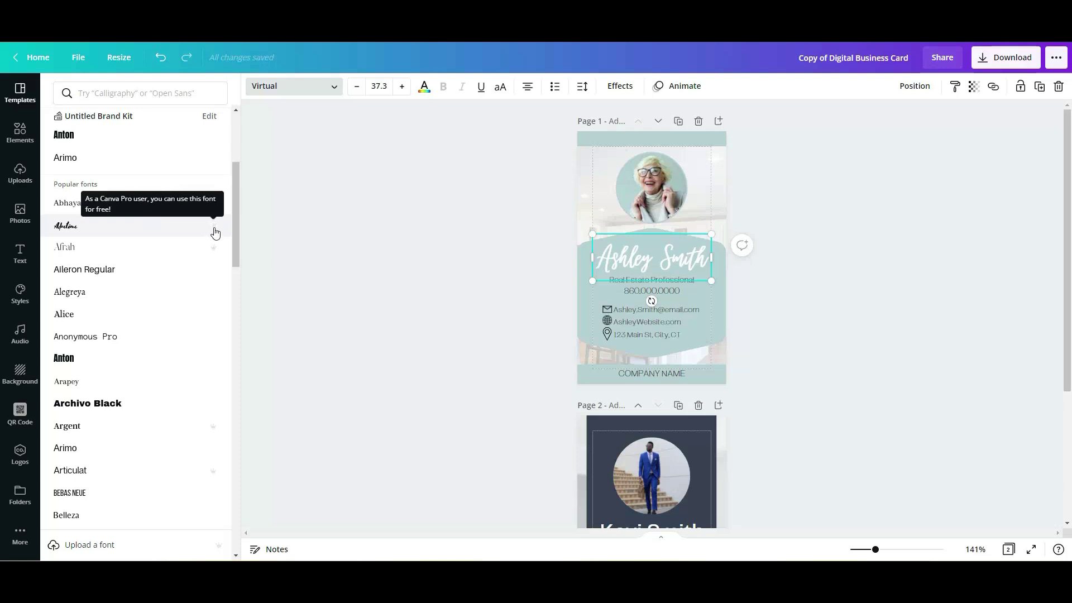
drag(235, 213, 241, 155)
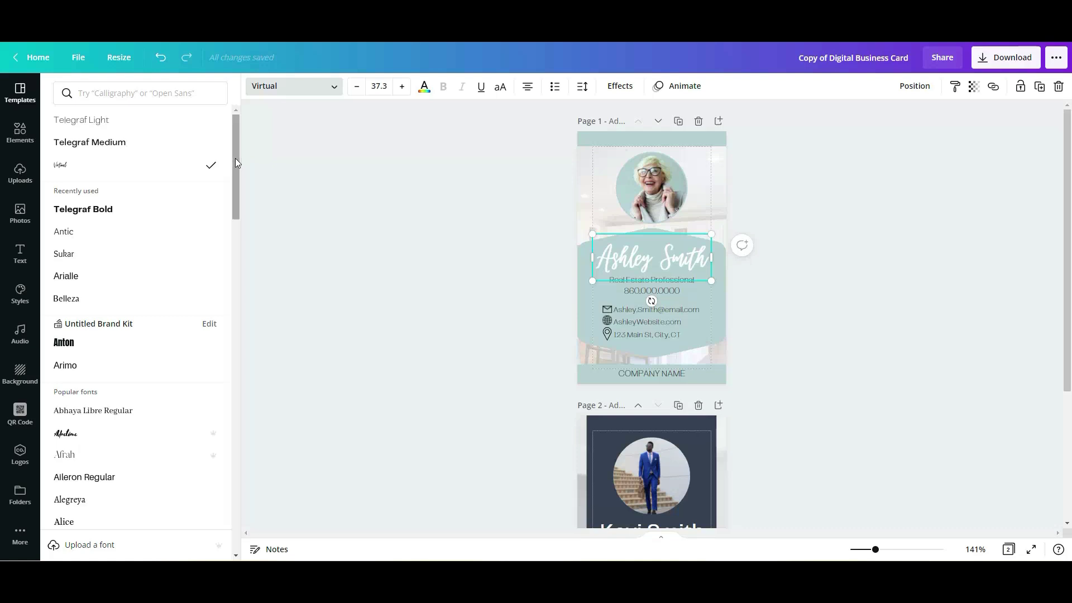
mouse_move(235, 159)
mouse_down()
mouse_move(235, 350)
mouse_move(252, 162)
mouse_up()
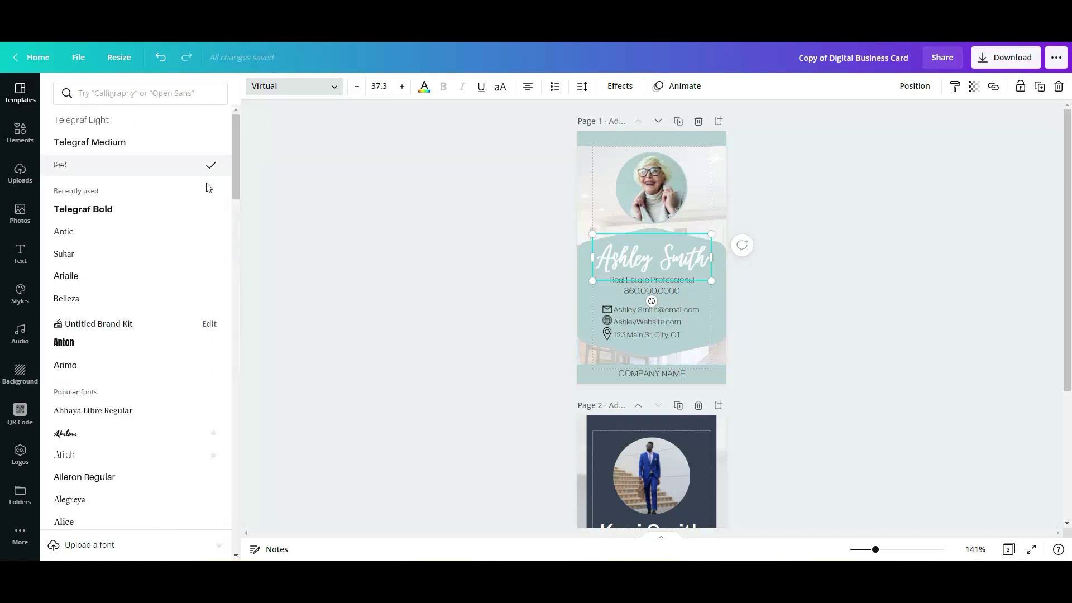
click(285, 408)
click(445, 313)
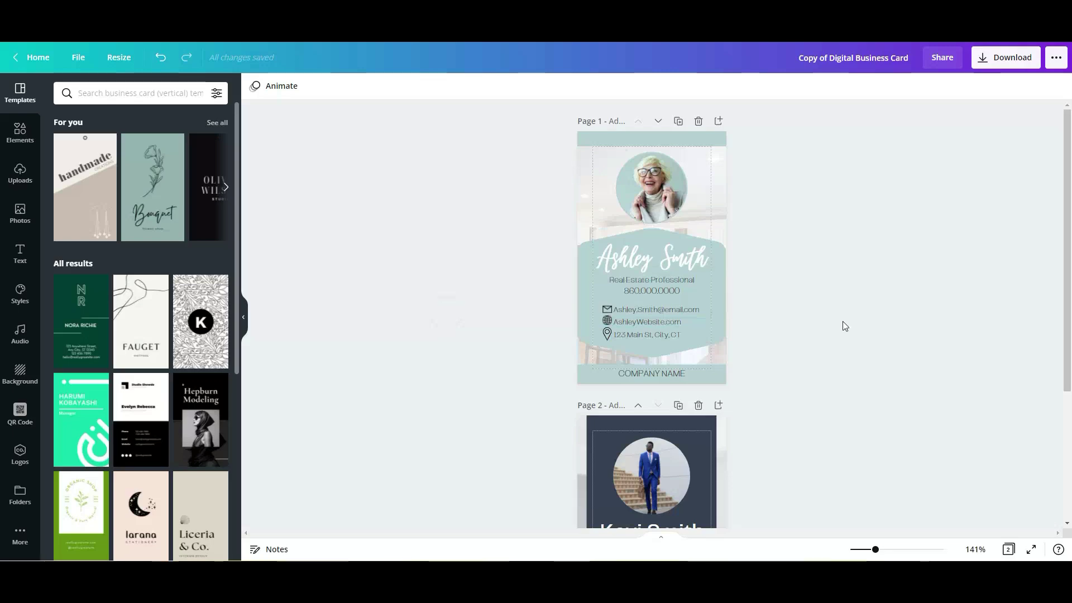
scroll(447, 358, down, 3)
scroll(524, 247, up, 3)
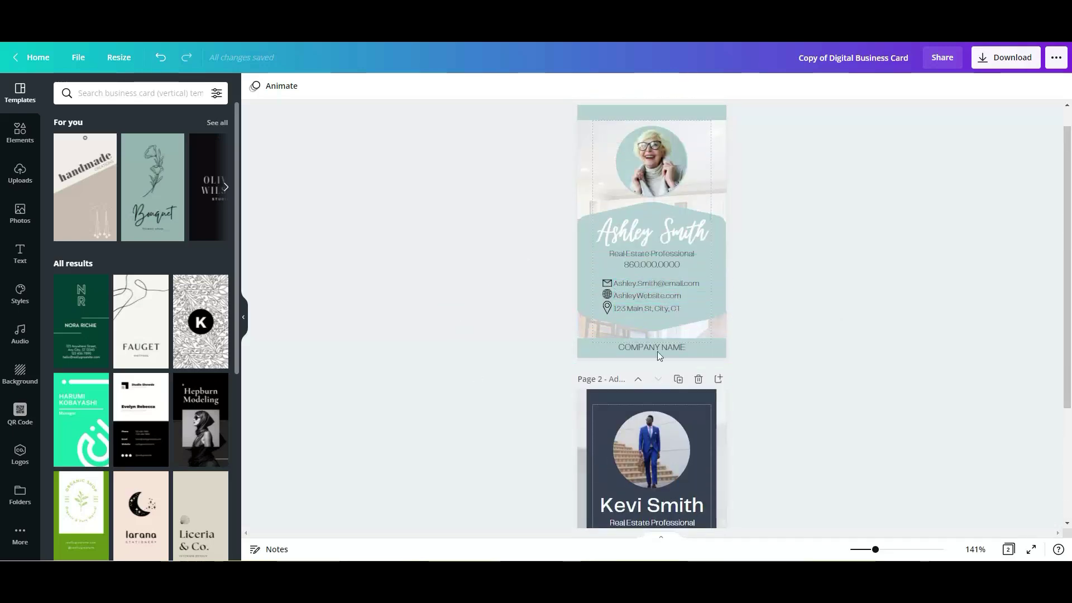
scroll(508, 351, down, 3)
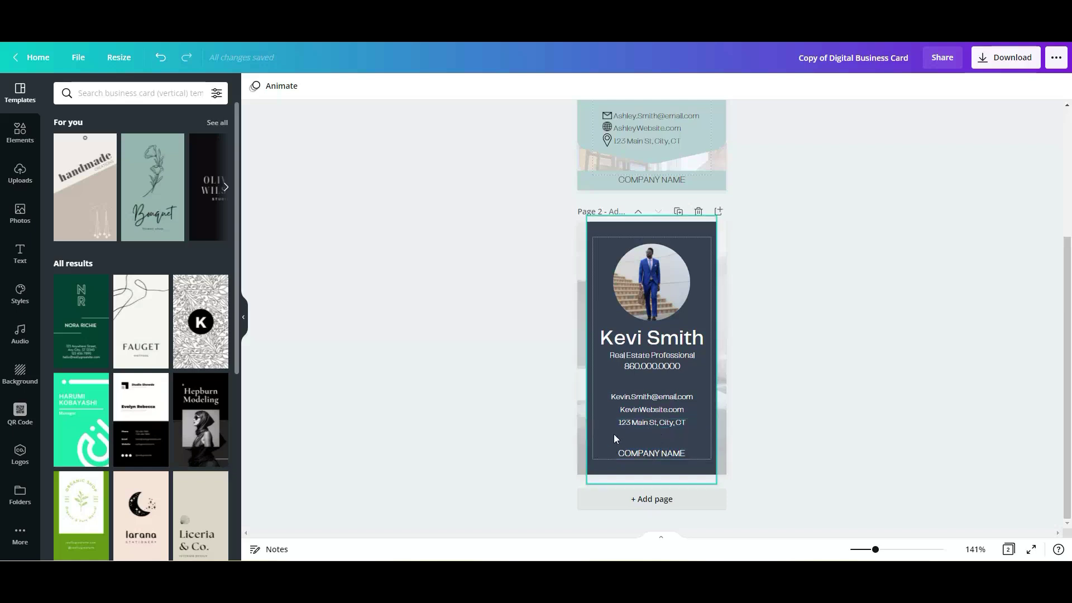
click(646, 423)
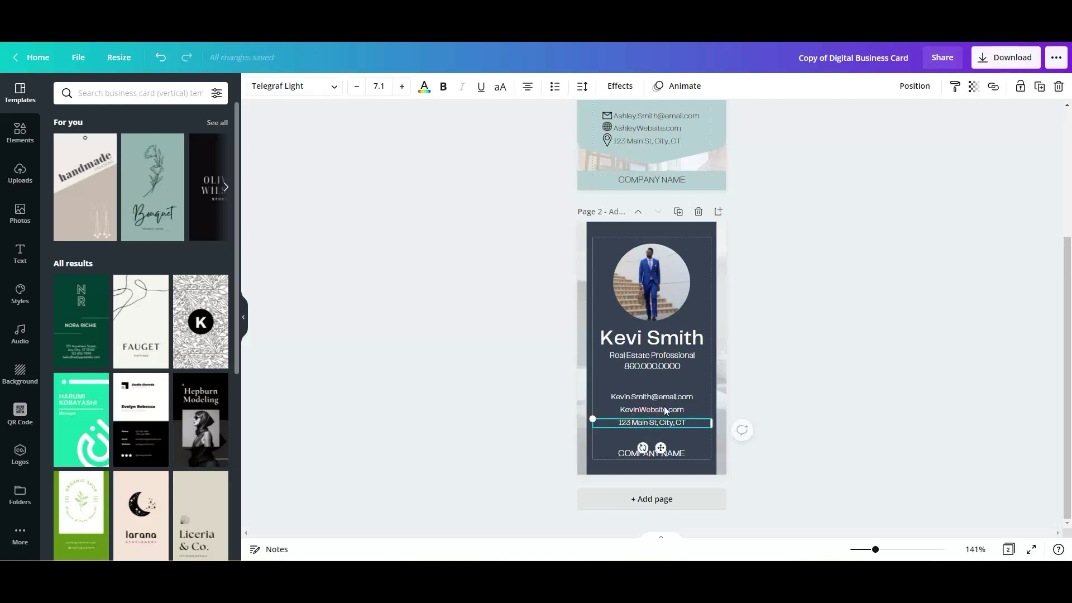
click(1040, 88)
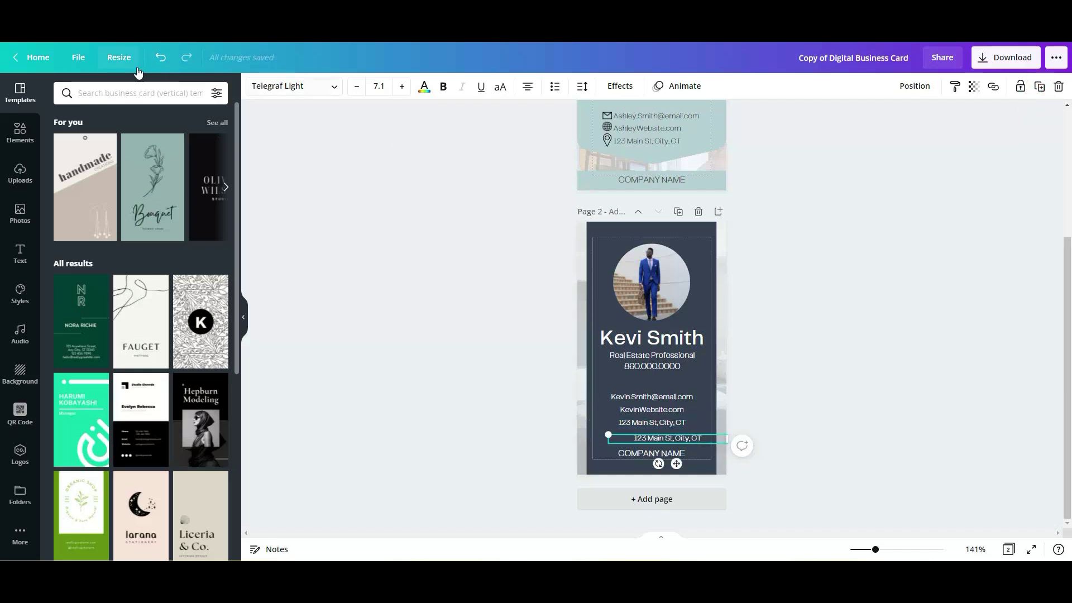
click(151, 59)
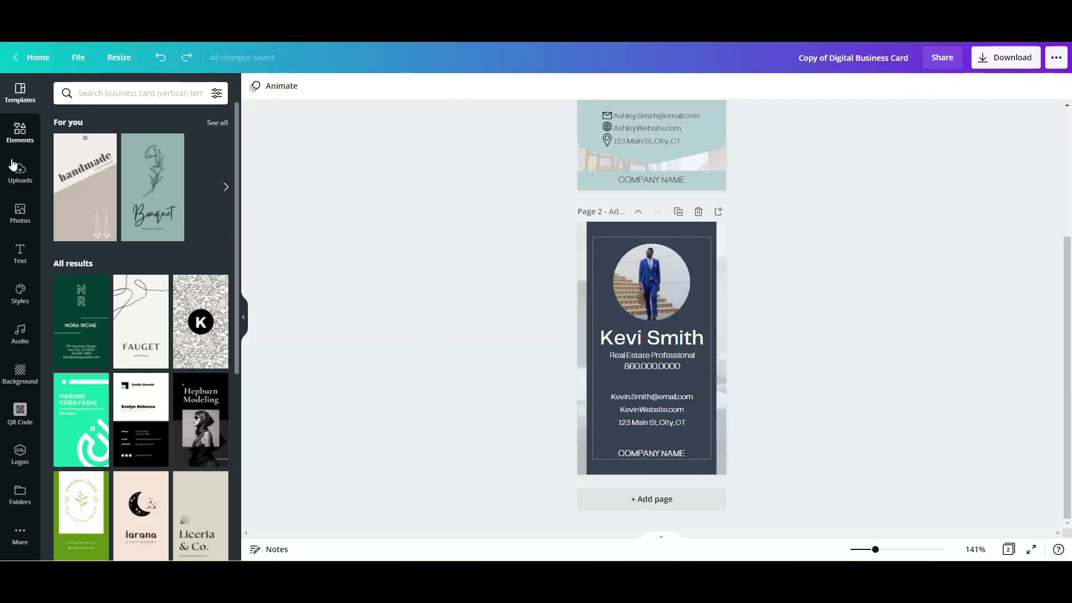
Add a subheading from the Text panel, delete it again, and return to page 1
click(20, 256)
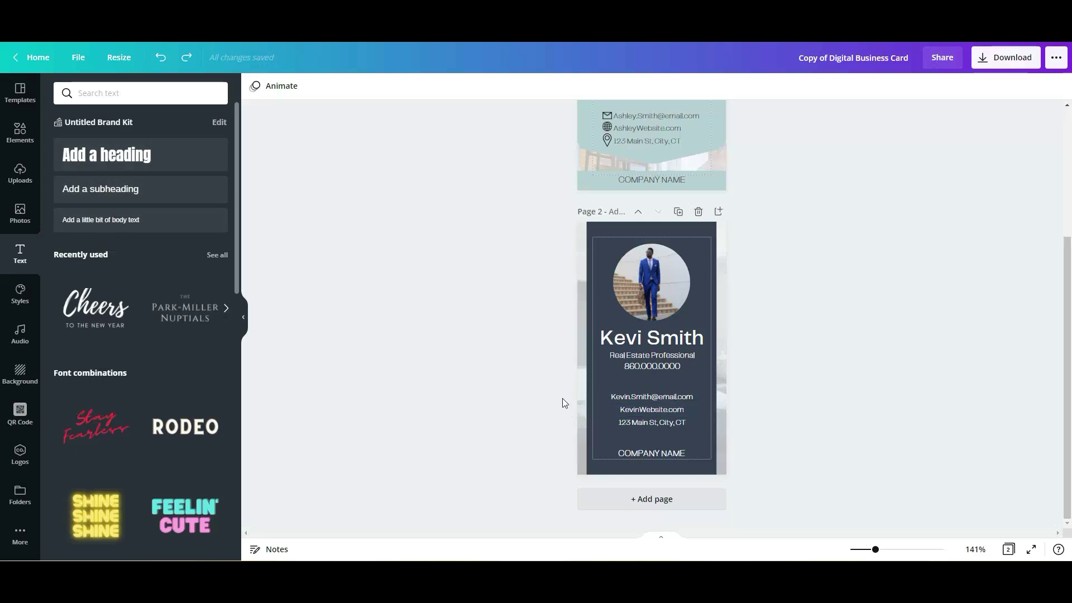
click(136, 202)
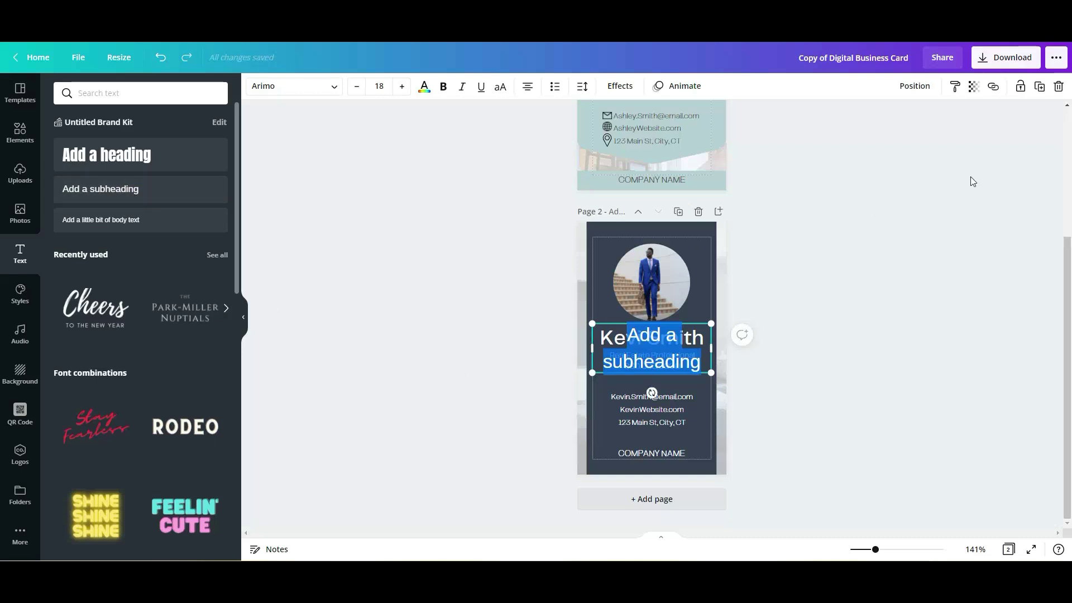
click(1061, 86)
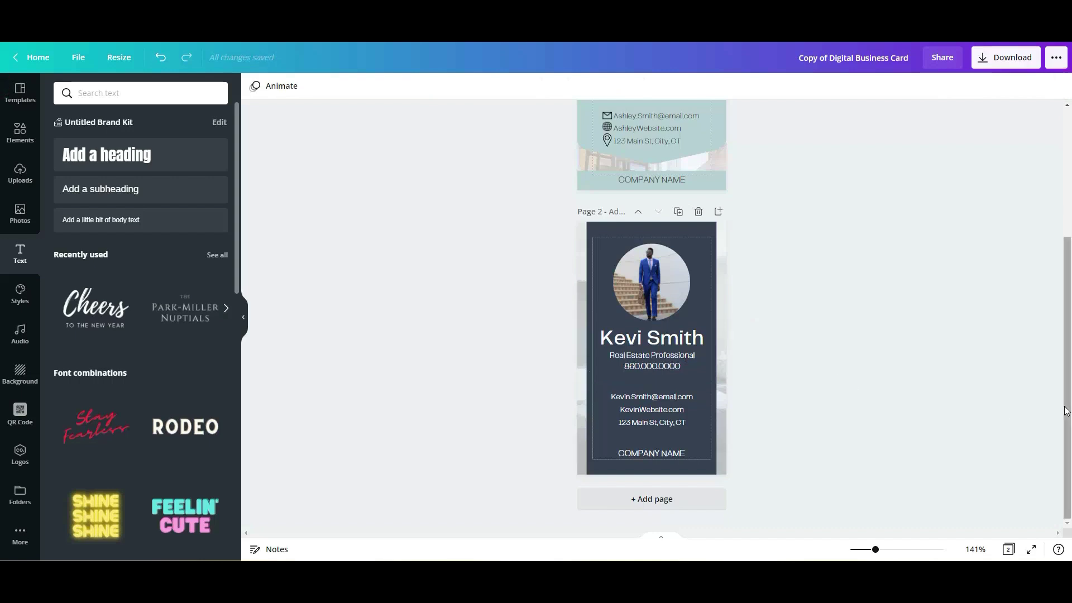
drag(1061, 412, 1048, 287)
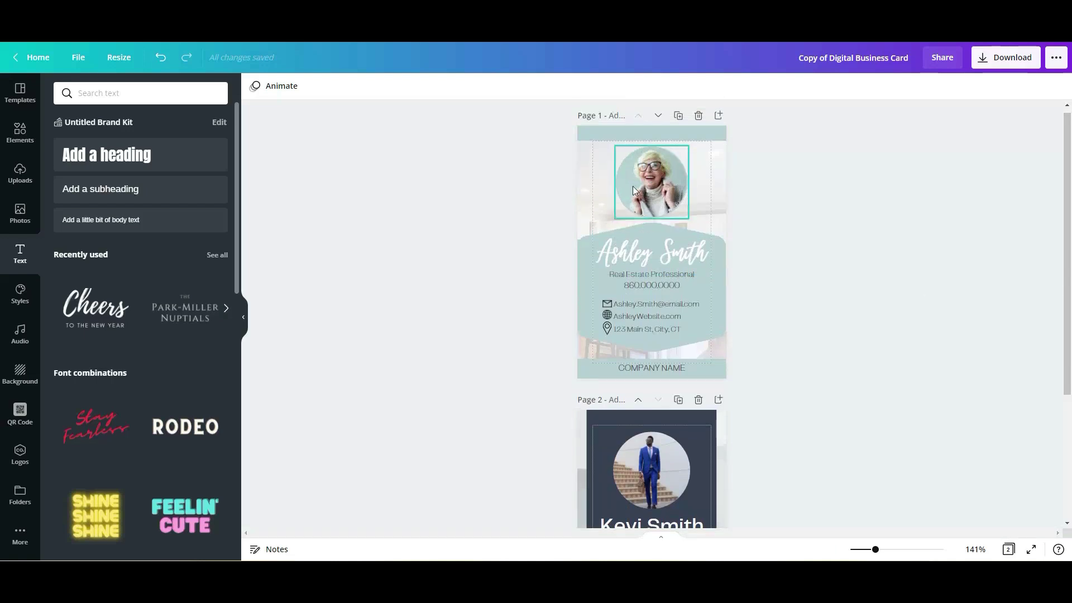
Prepare a PNG download with all 2 pages of the design selected
click(492, 253)
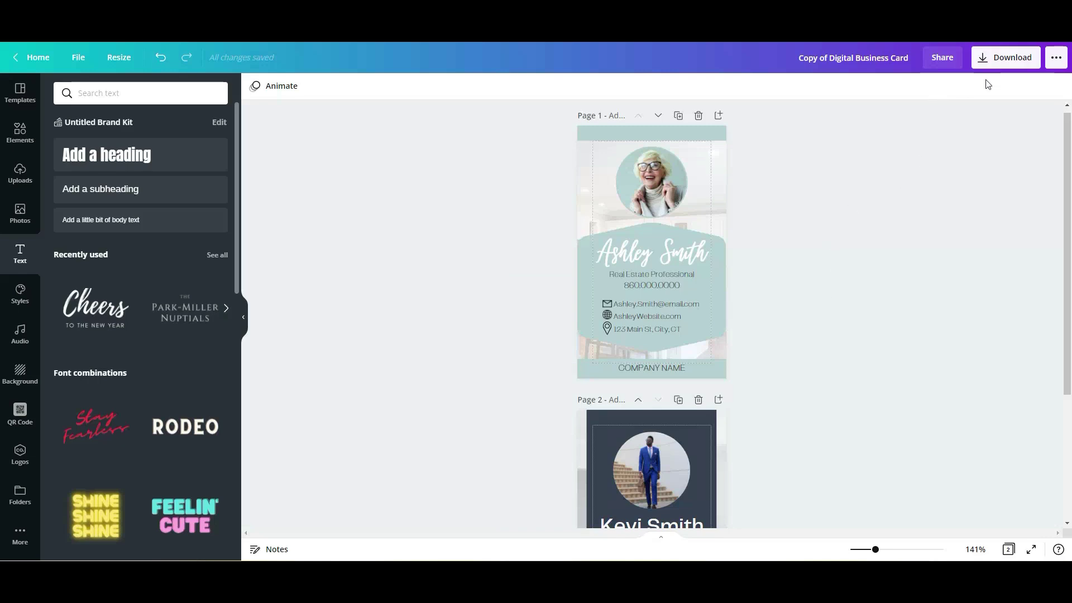
click(991, 58)
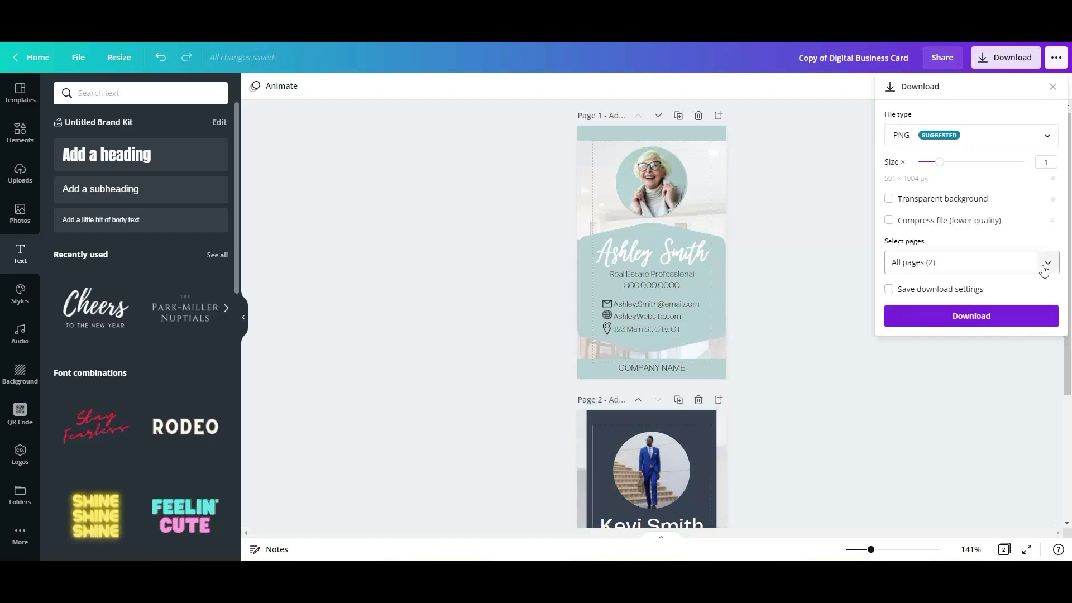
click(1045, 270)
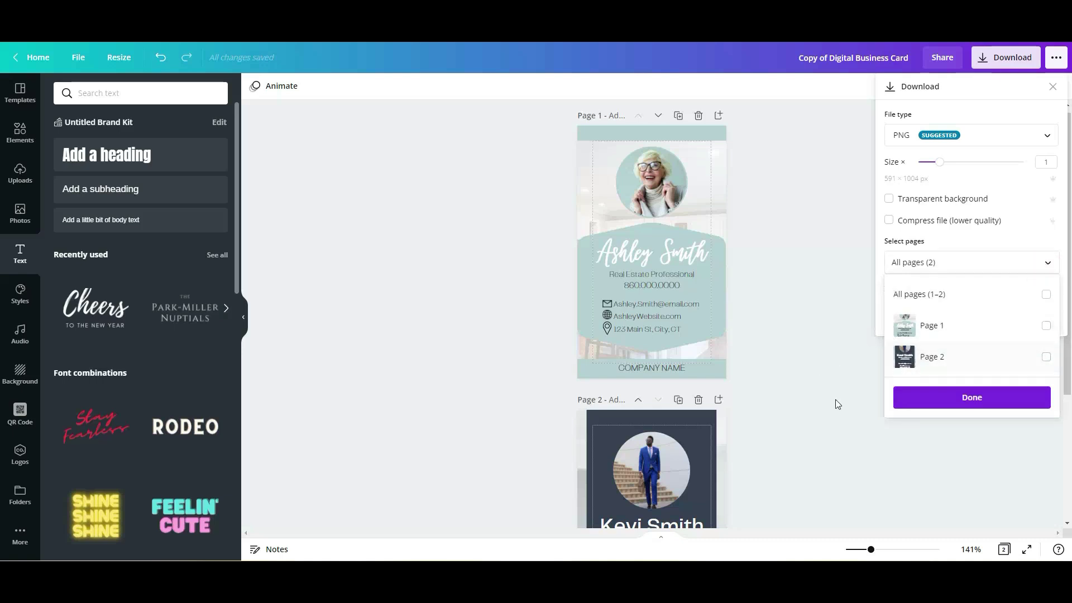
click(970, 397)
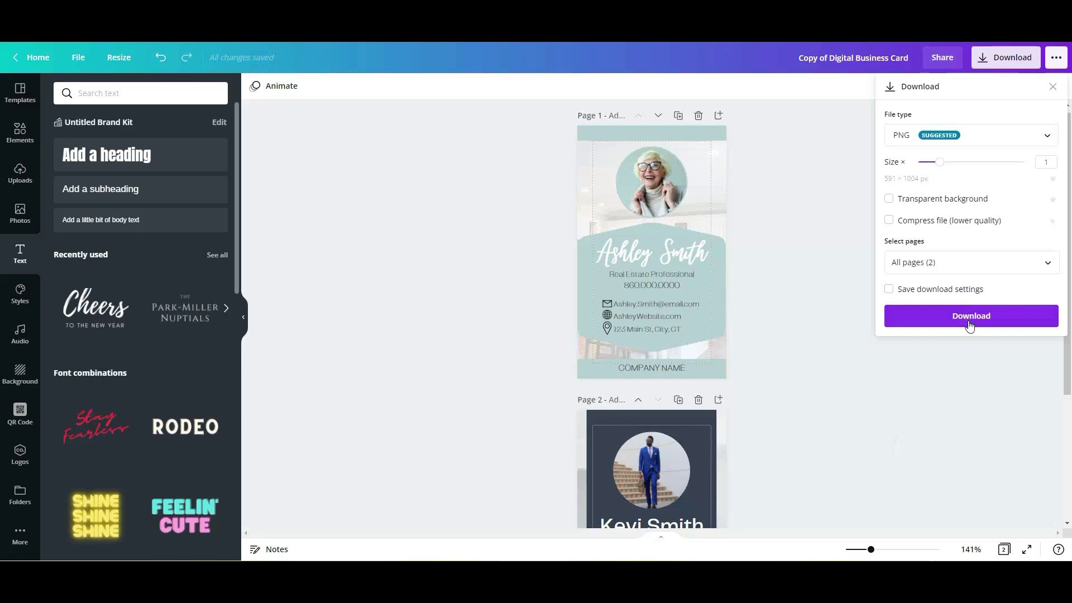